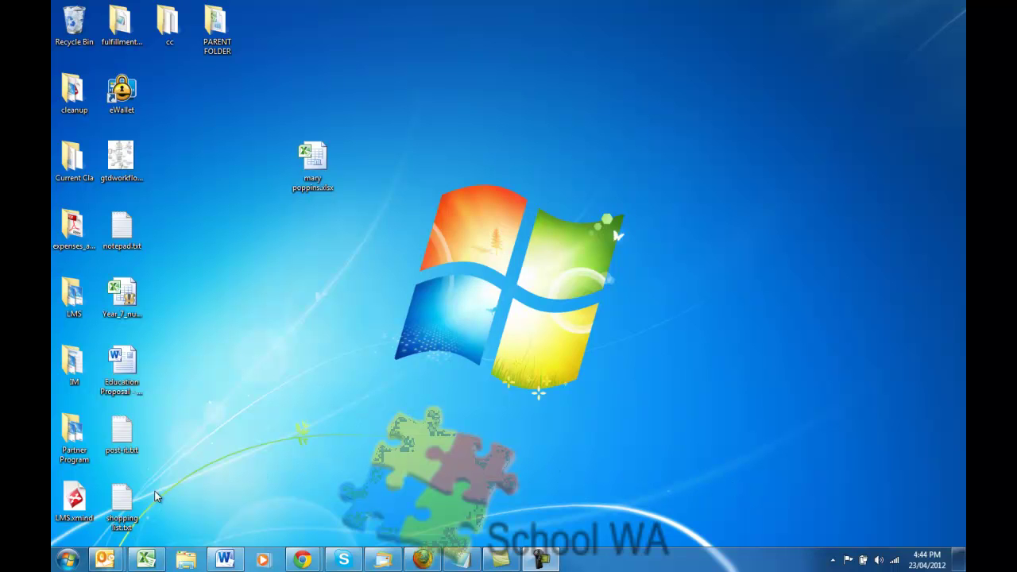
# - Search the computer's programs for "calc" and open the Calculator
pyautogui.click(68, 561)
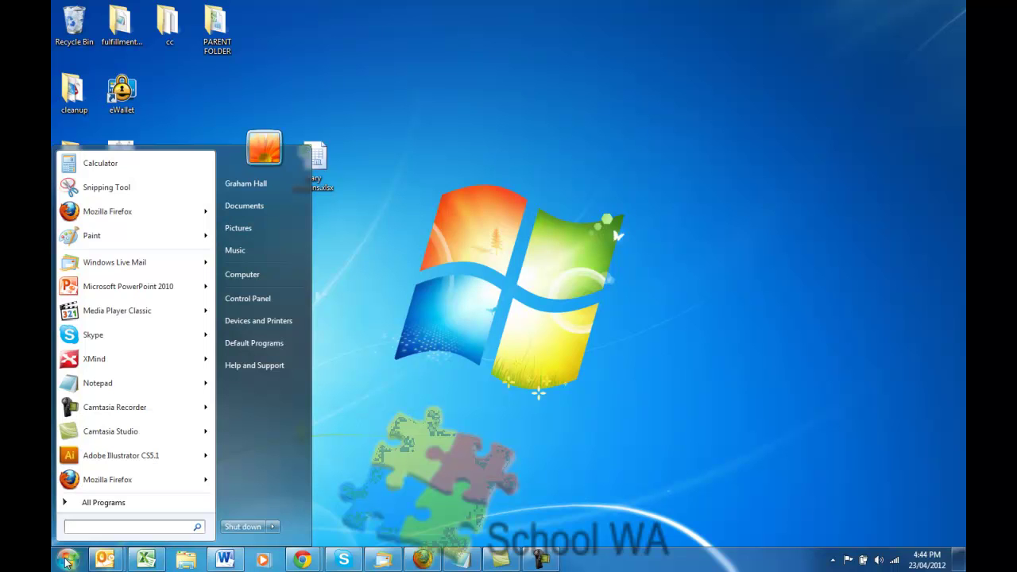
pyautogui.write('calc')
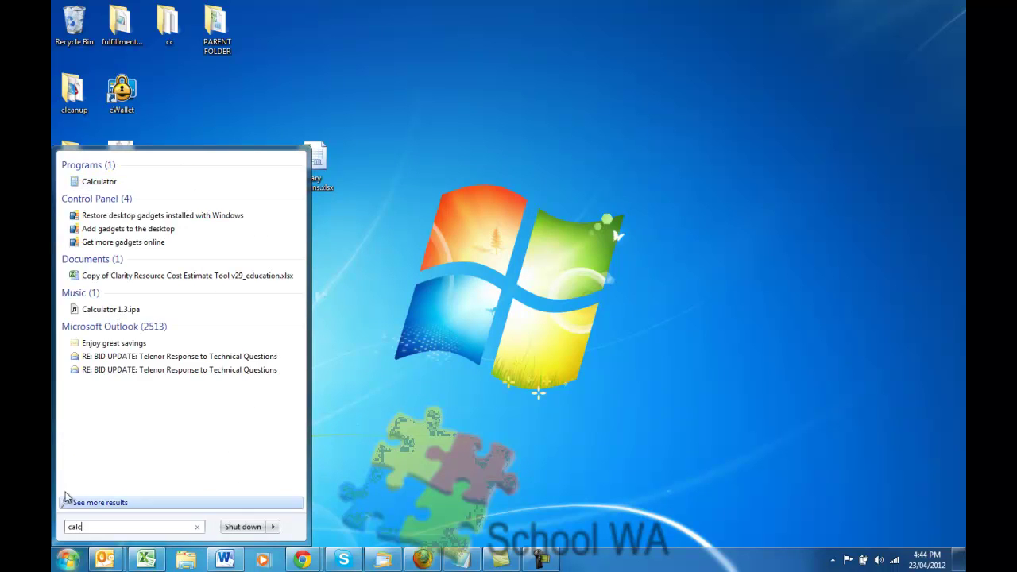
pyautogui.click(89, 181)
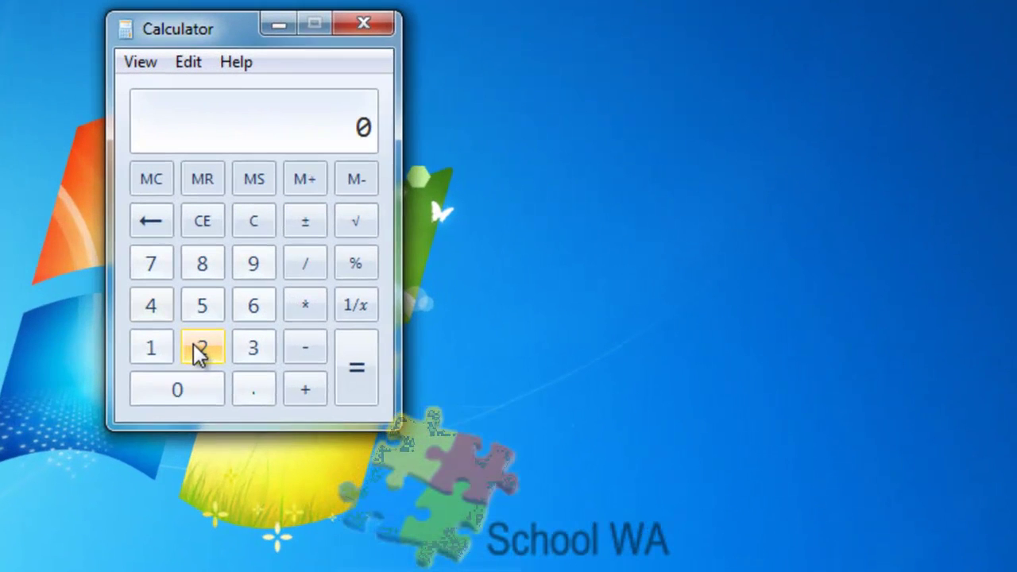
# - Calculate 2 + 3 and repeat the same addition once more
pyautogui.click(199, 352)
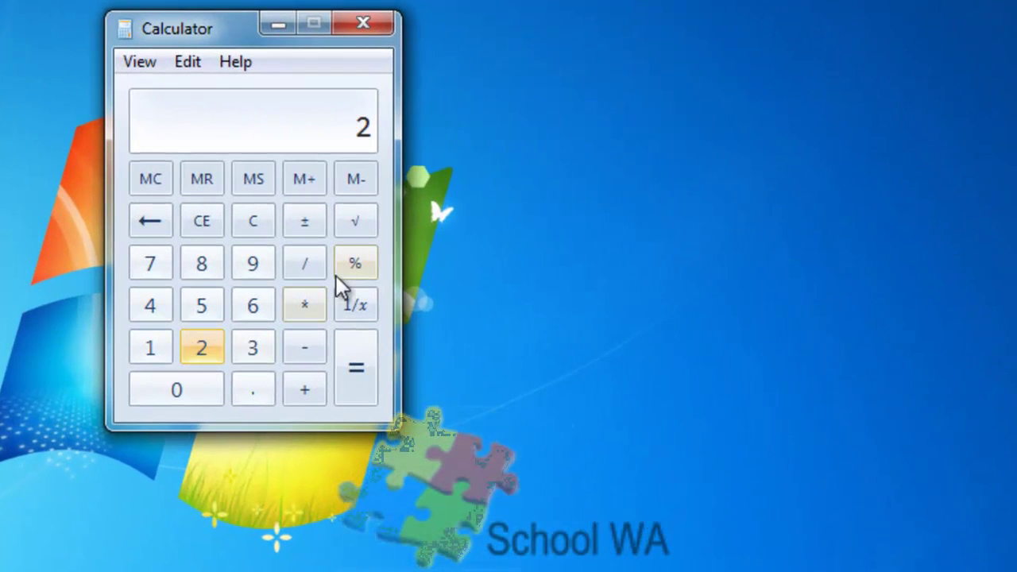
pyautogui.click(304, 390)
pyautogui.click(267, 346)
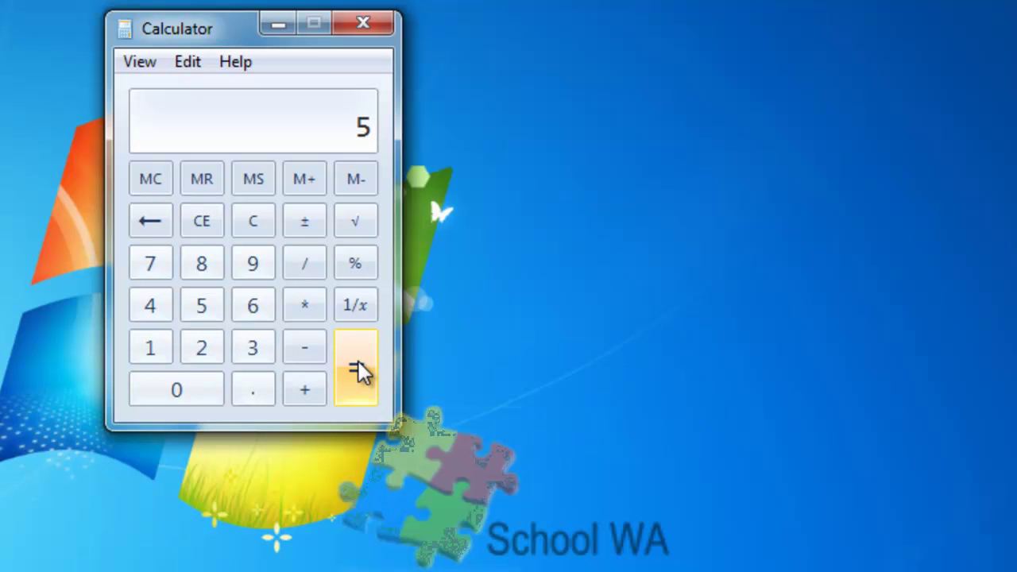
pyautogui.click(204, 345)
pyautogui.press('+')
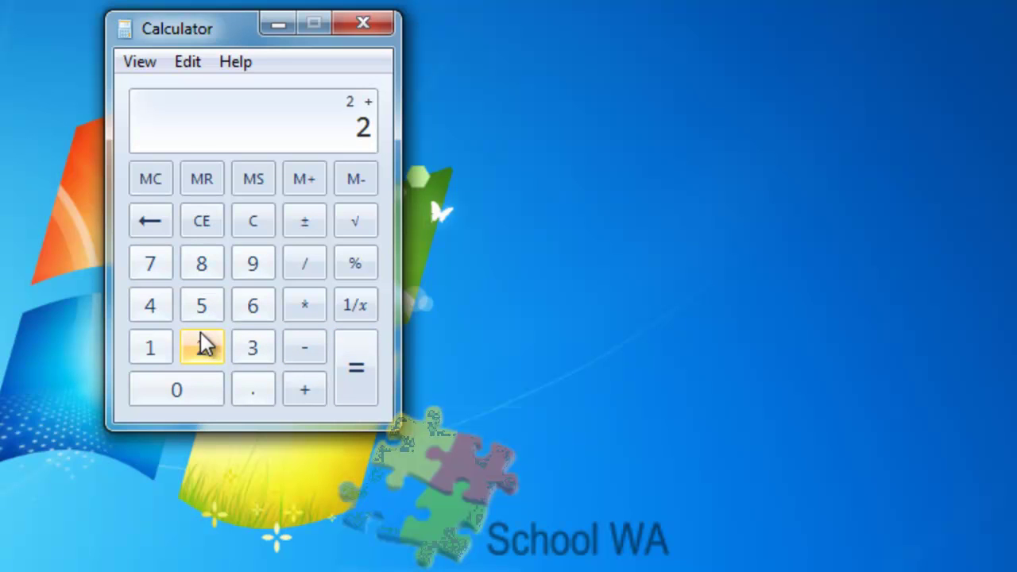
pyautogui.press('3')
pyautogui.press('Return')
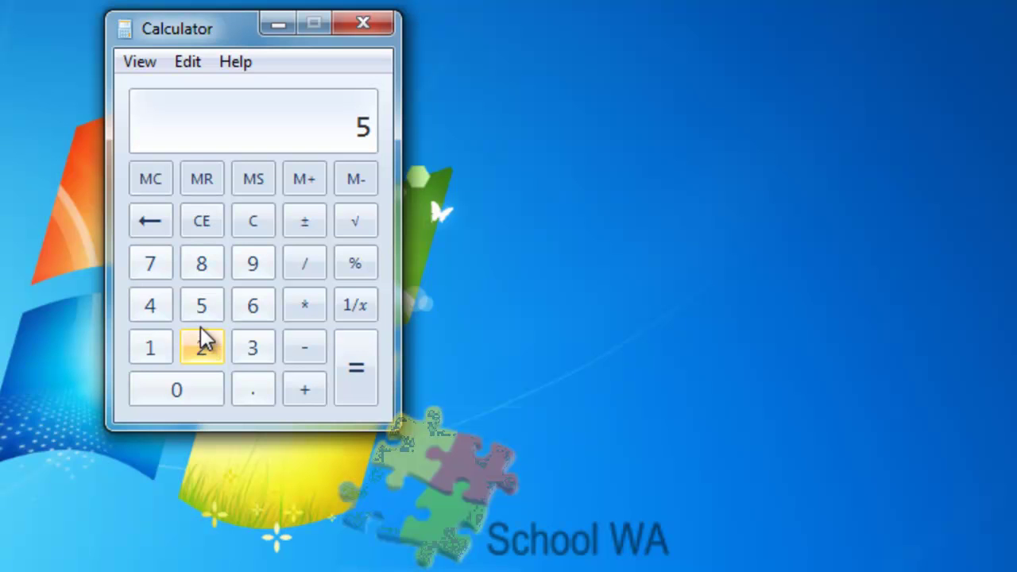
# - Switch the calculator to Scientific mode first and on to Programmer mode
pyautogui.click(142, 55)
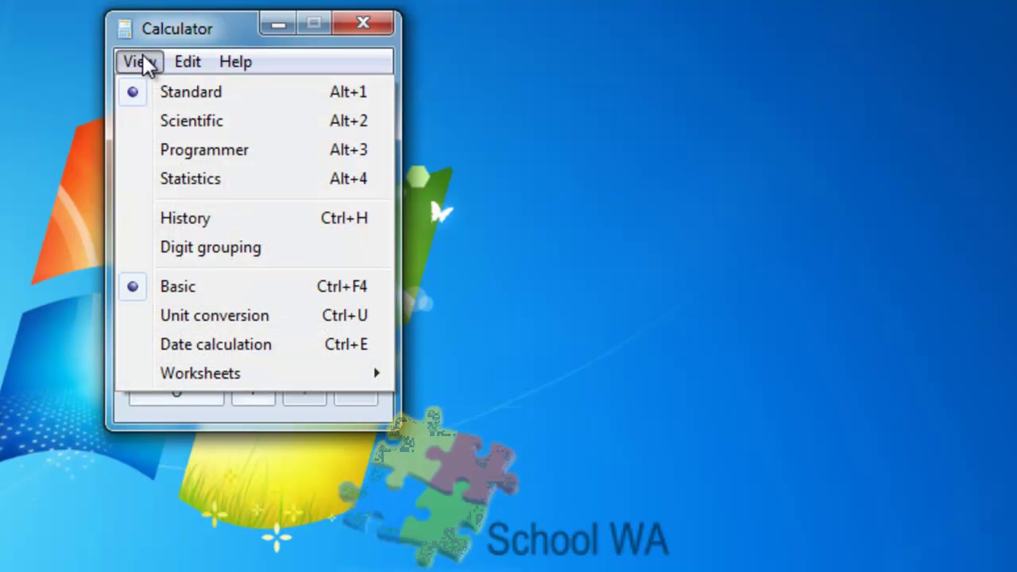
pyautogui.click(139, 121)
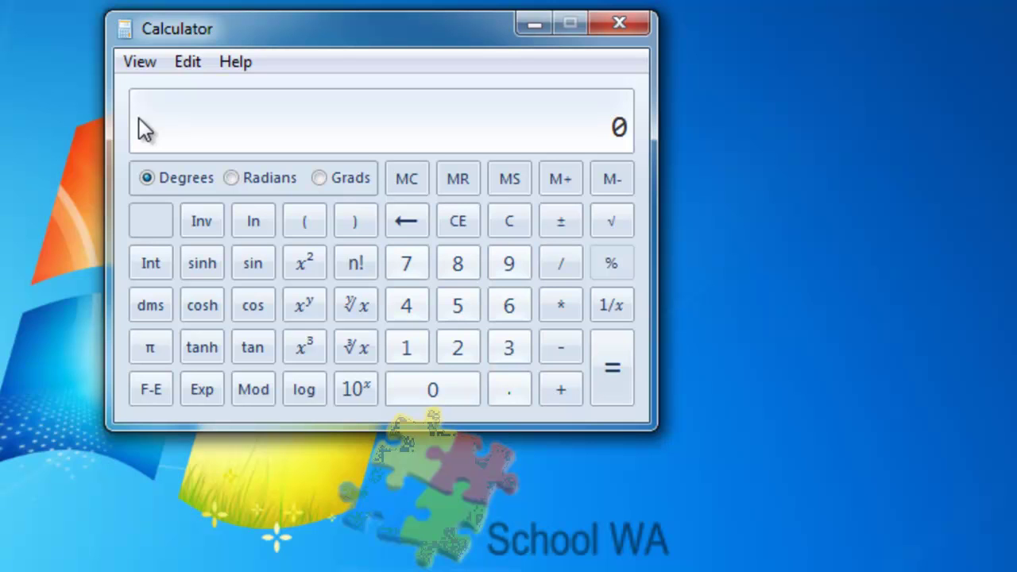
pyautogui.click(137, 62)
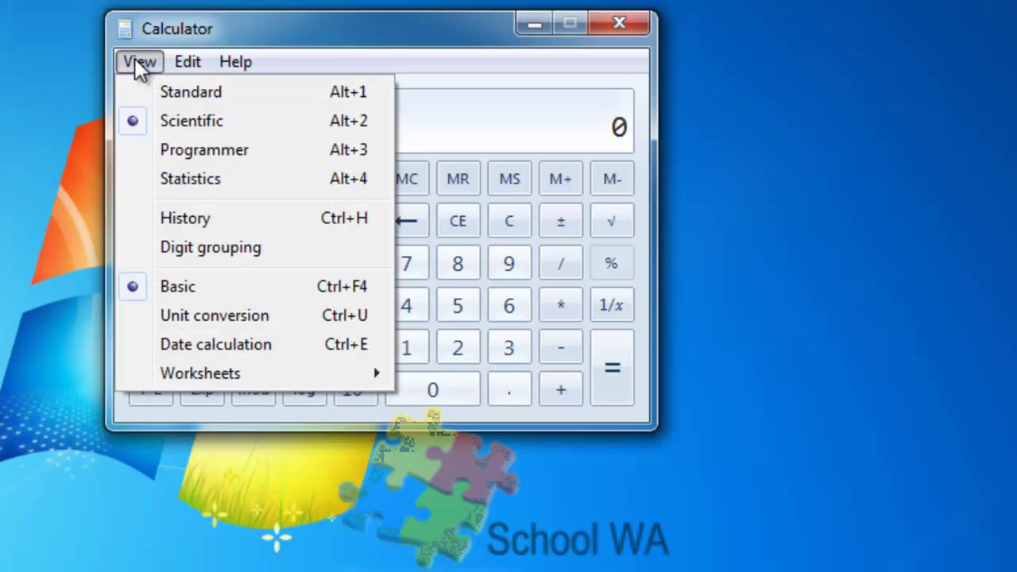
pyautogui.click(158, 148)
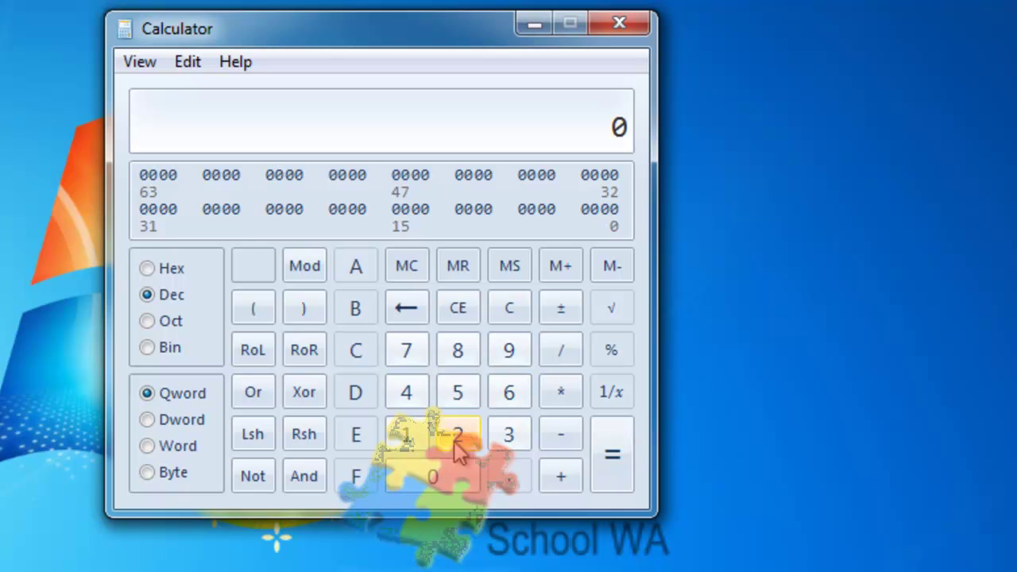
# - Enter the decimal number 128 in the Programmer calculator
pyautogui.click(407, 439)
pyautogui.click(462, 447)
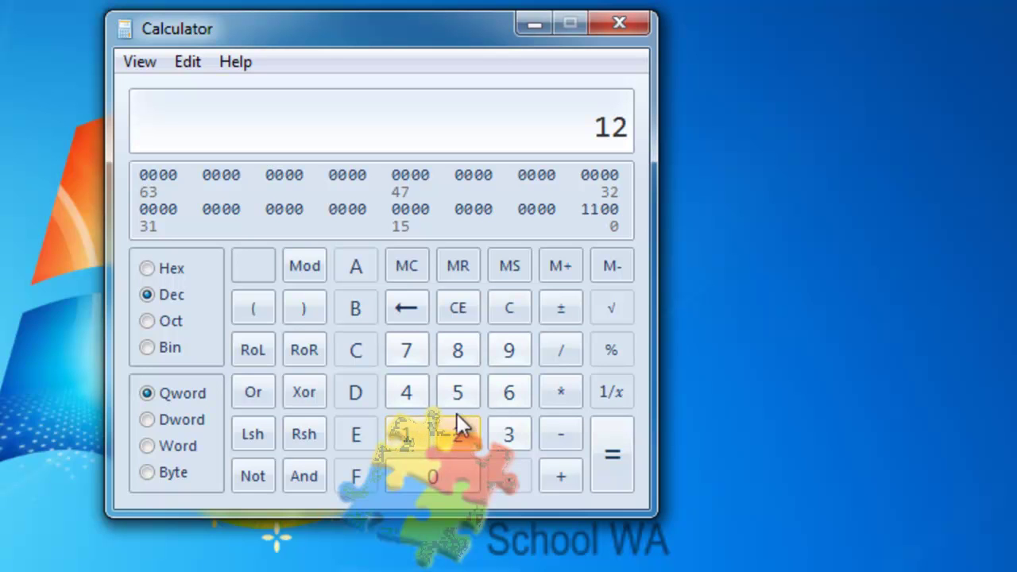
pyautogui.click(461, 351)
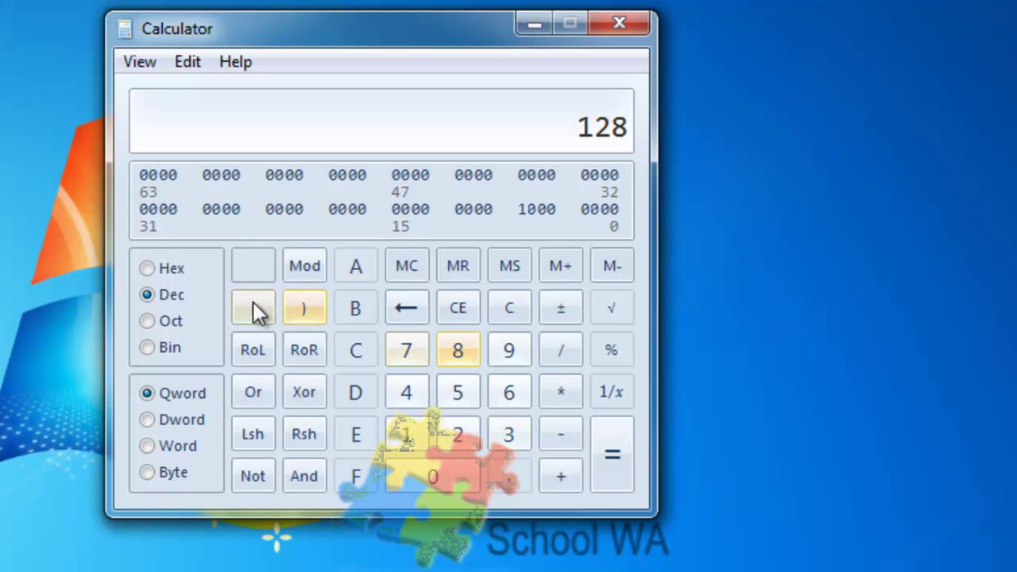
# - Convert the entered number to hexadecimal, limit it to Byte size, and return it to decimal
pyautogui.click(148, 269)
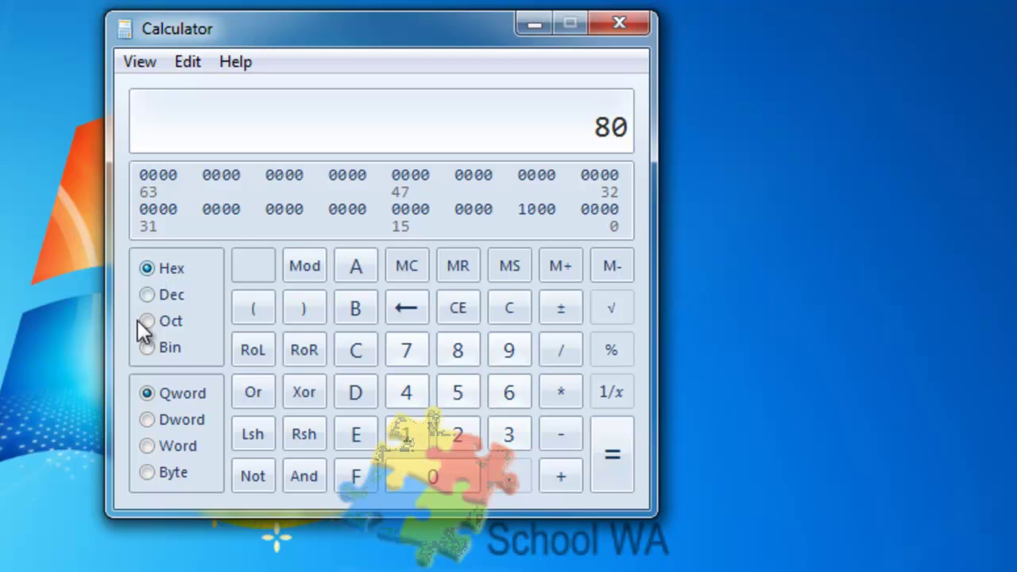
pyautogui.click(147, 473)
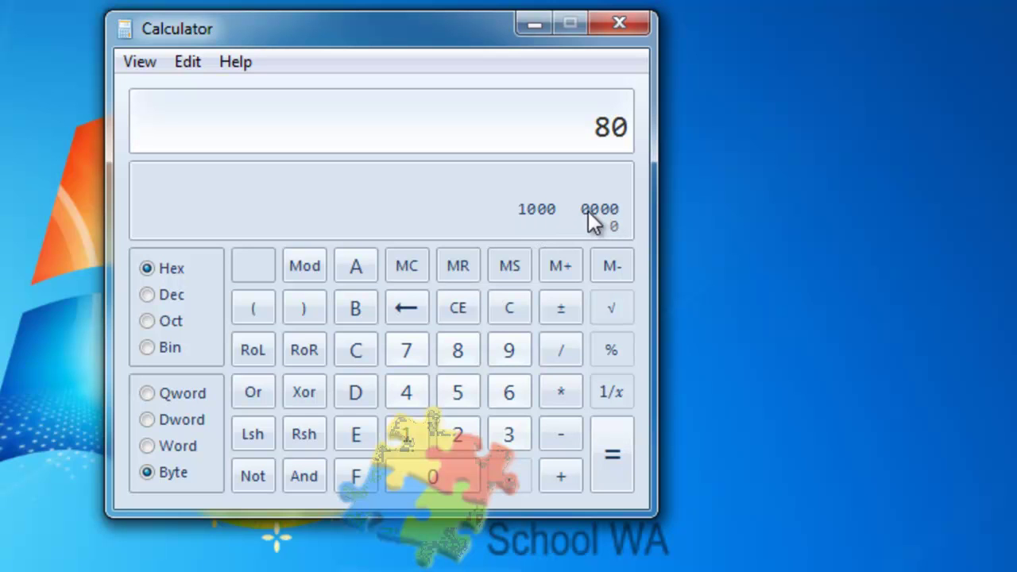
pyautogui.click(147, 295)
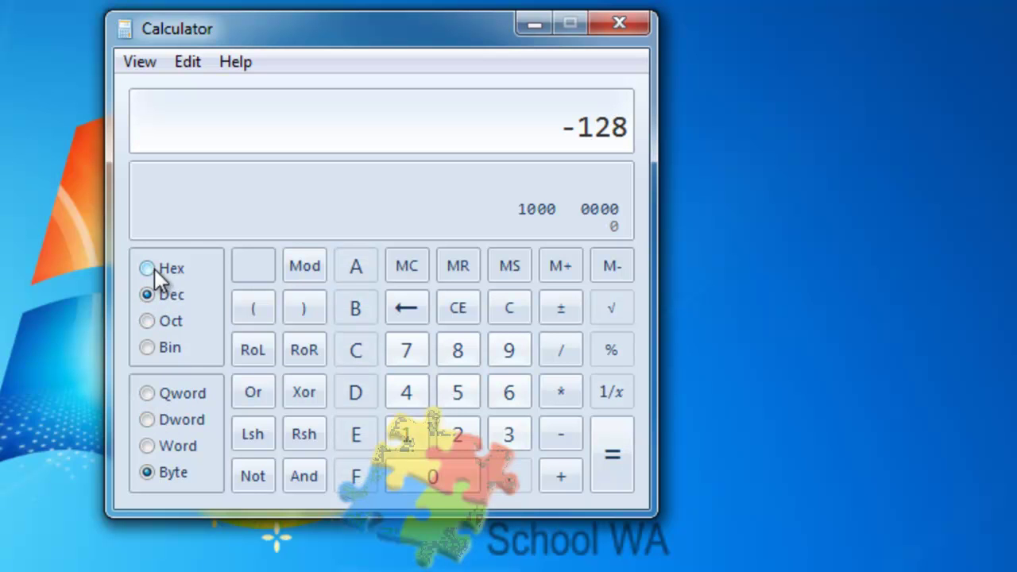
# - Switch the calculator to Statistics mode and bring up unit conversion beside it
pyautogui.click(139, 62)
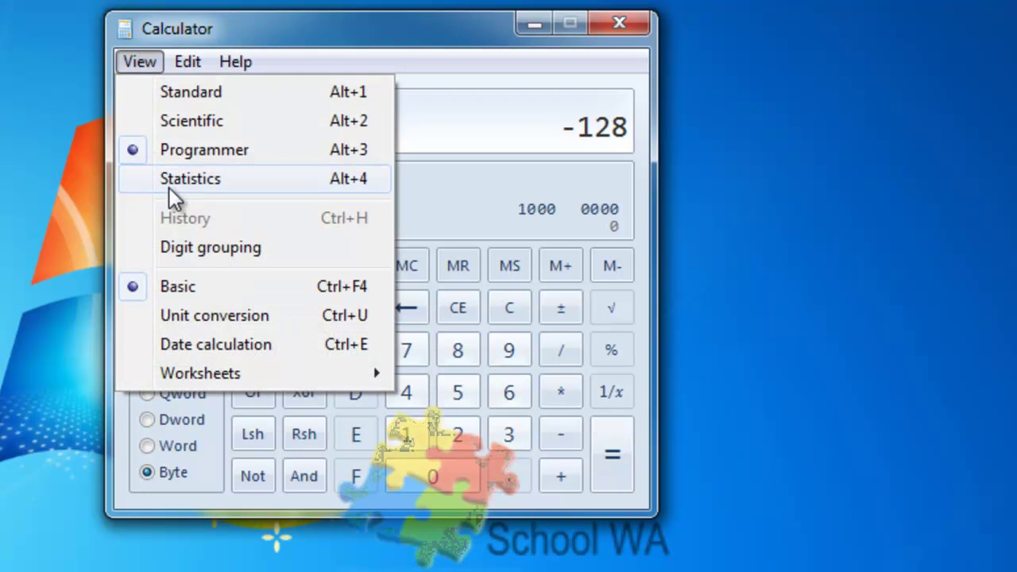
pyautogui.click(169, 188)
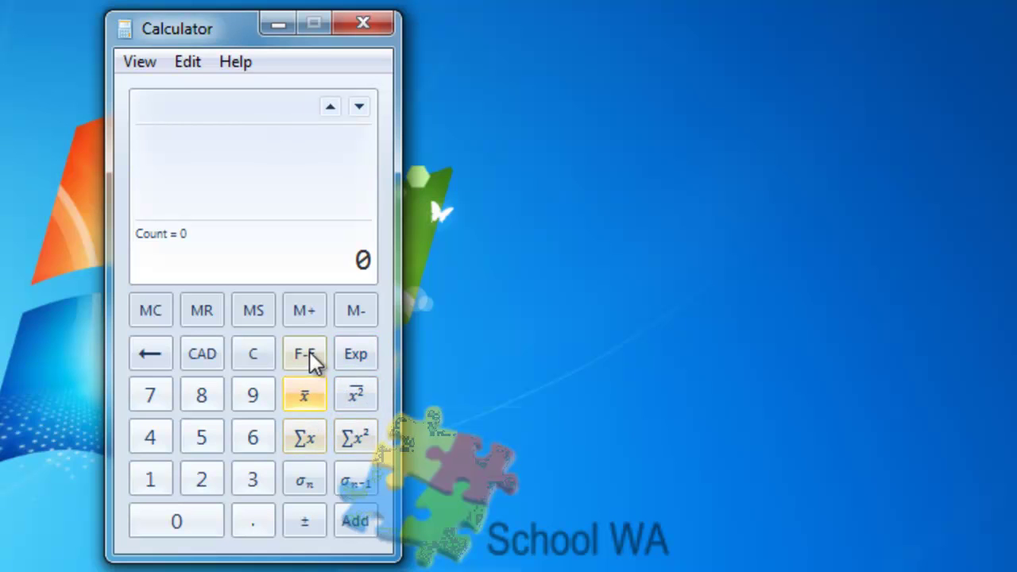
pyautogui.click(140, 62)
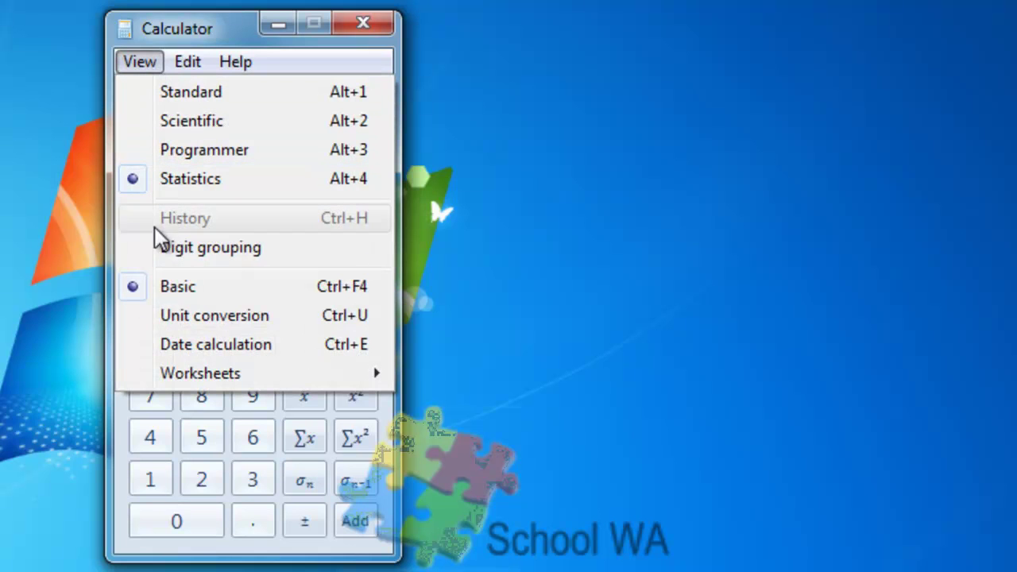
pyautogui.click(144, 318)
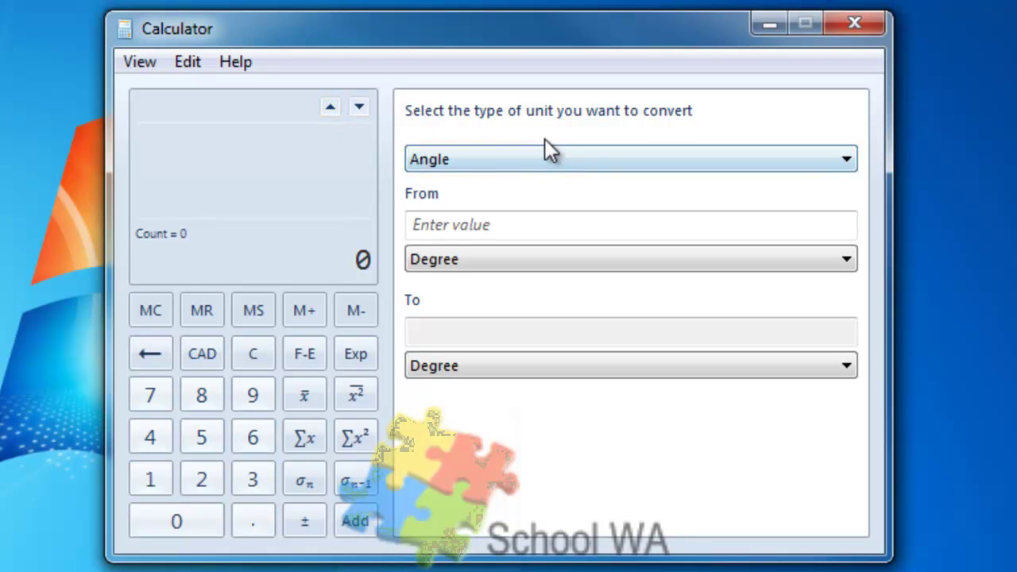
# - Convert a temperature of 28 degrees Celsius to degrees Fahrenheit
pyautogui.click(843, 156)
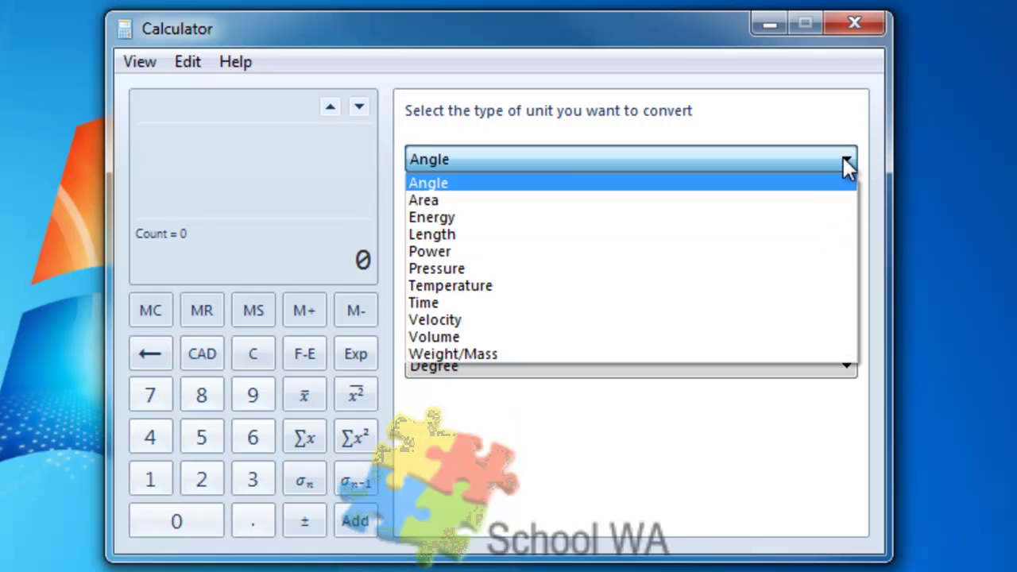
pyautogui.click(671, 287)
pyautogui.click(464, 227)
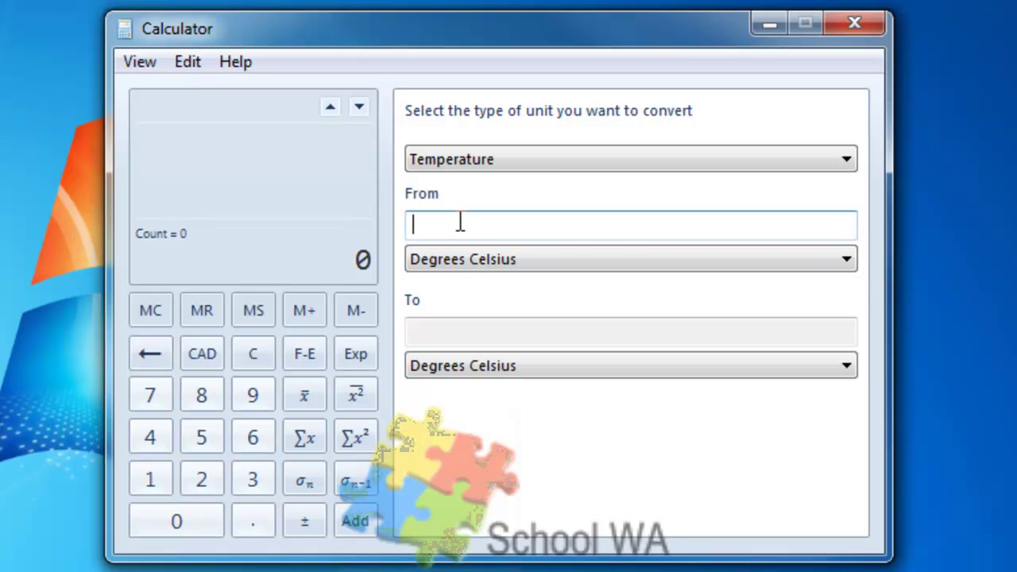
pyautogui.write('28')
pyautogui.click(779, 369)
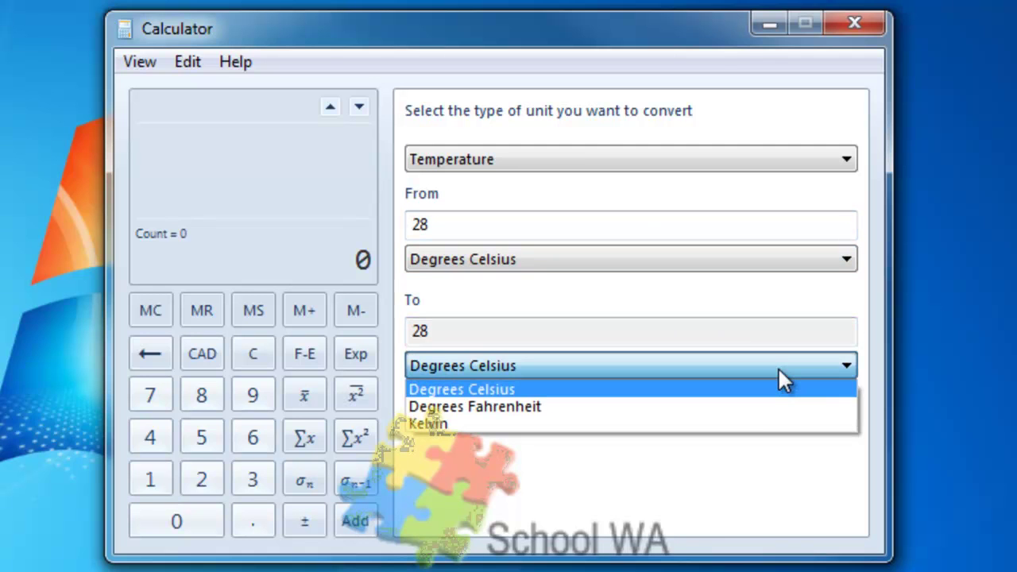
pyautogui.click(748, 409)
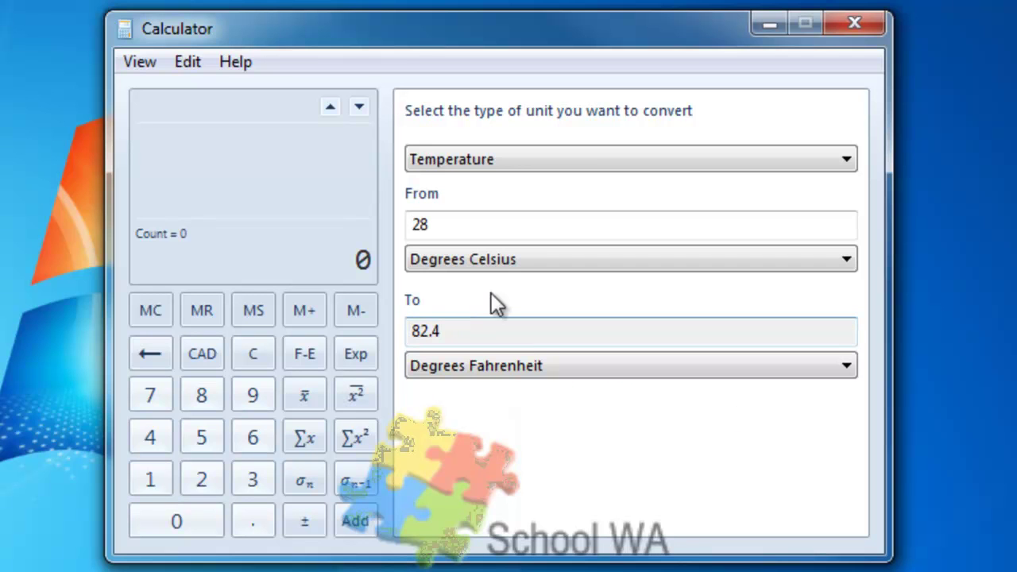
# - Review the unit types available for conversion and replace unit conversion with date calculation
pyautogui.click(559, 161)
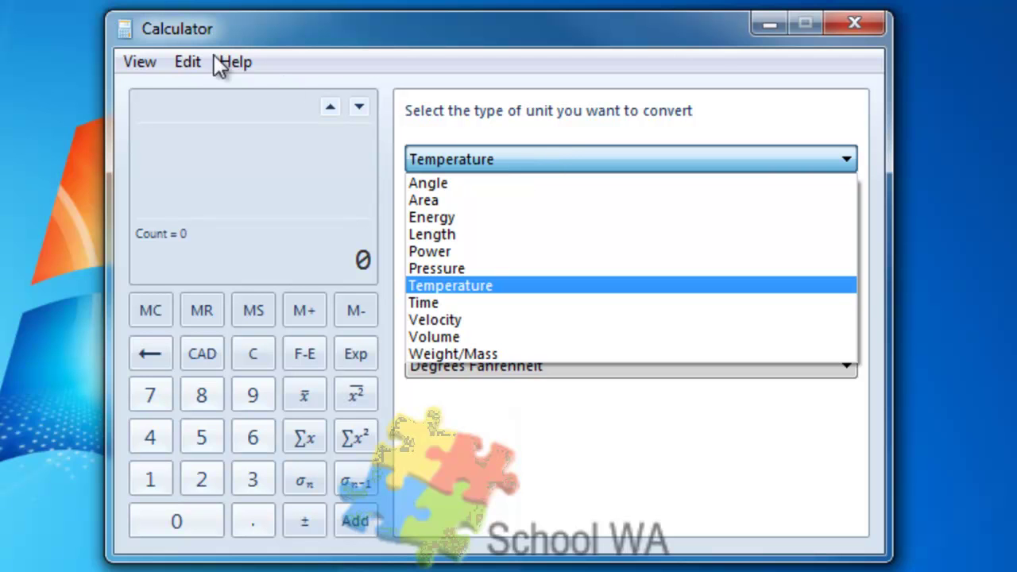
pyautogui.click(150, 56)
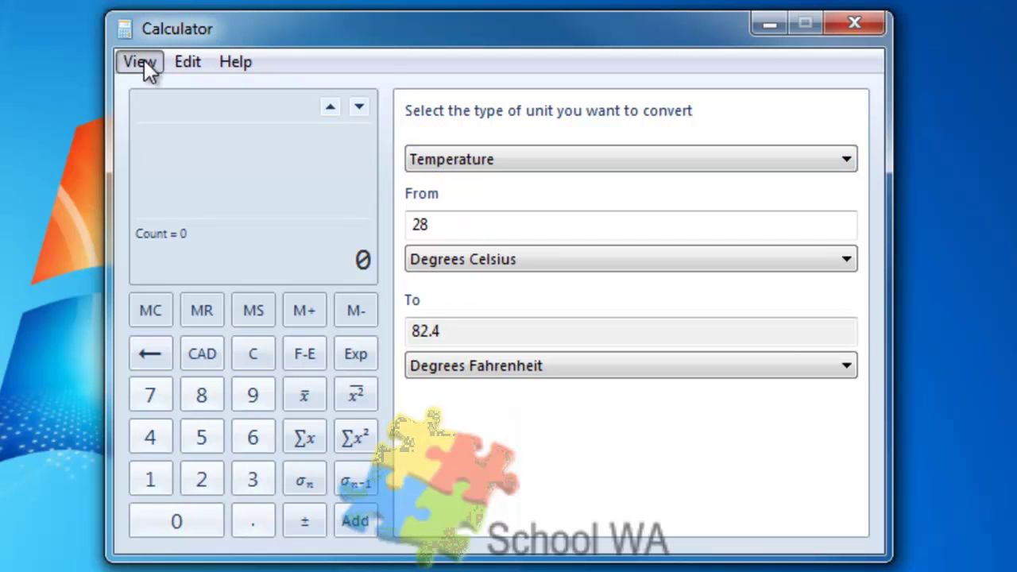
pyautogui.click(144, 60)
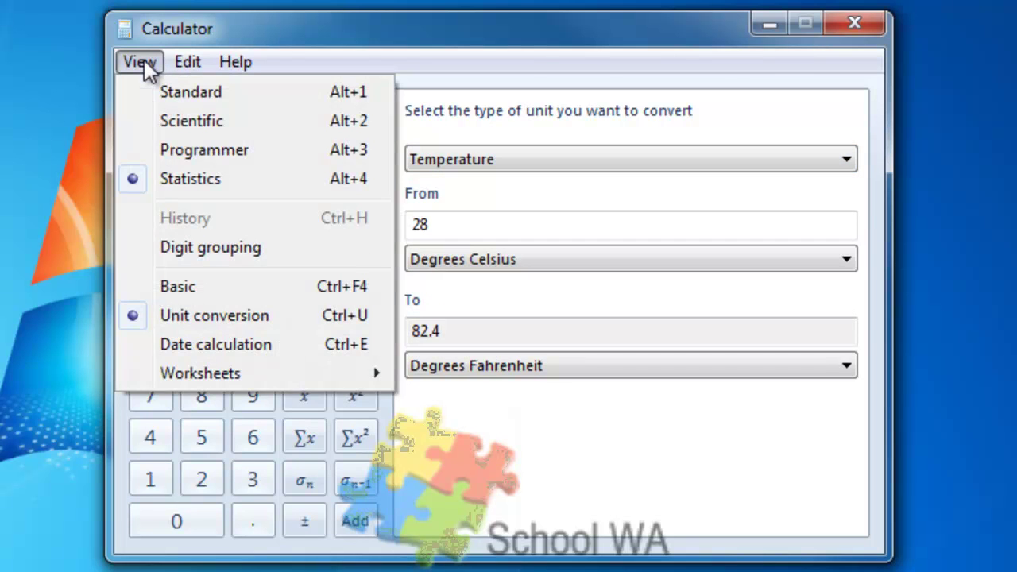
pyautogui.click(238, 343)
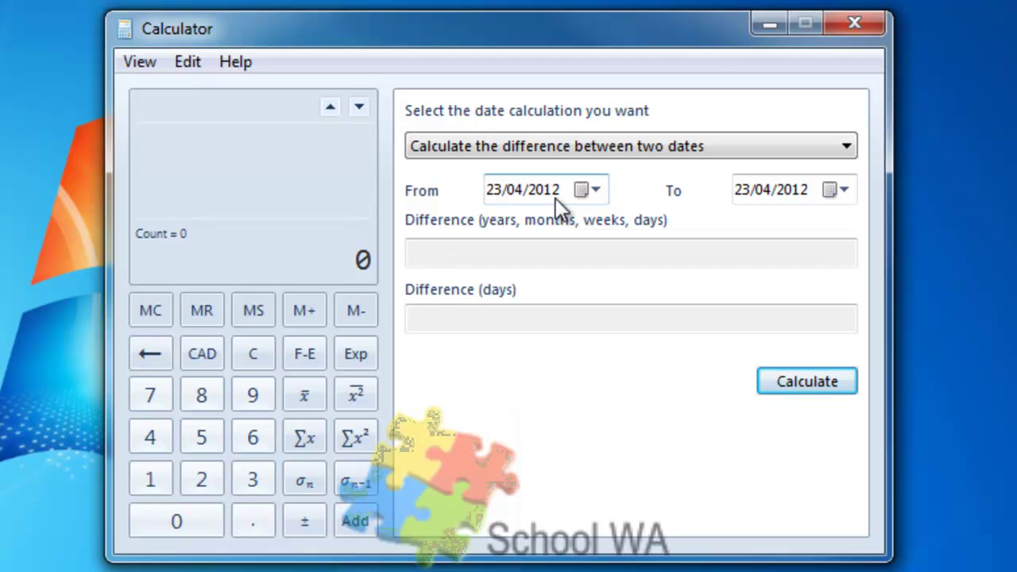
# - Set the end date to 25/12/2012 and calculate its difference from 23/04/2012
pyautogui.click(846, 190)
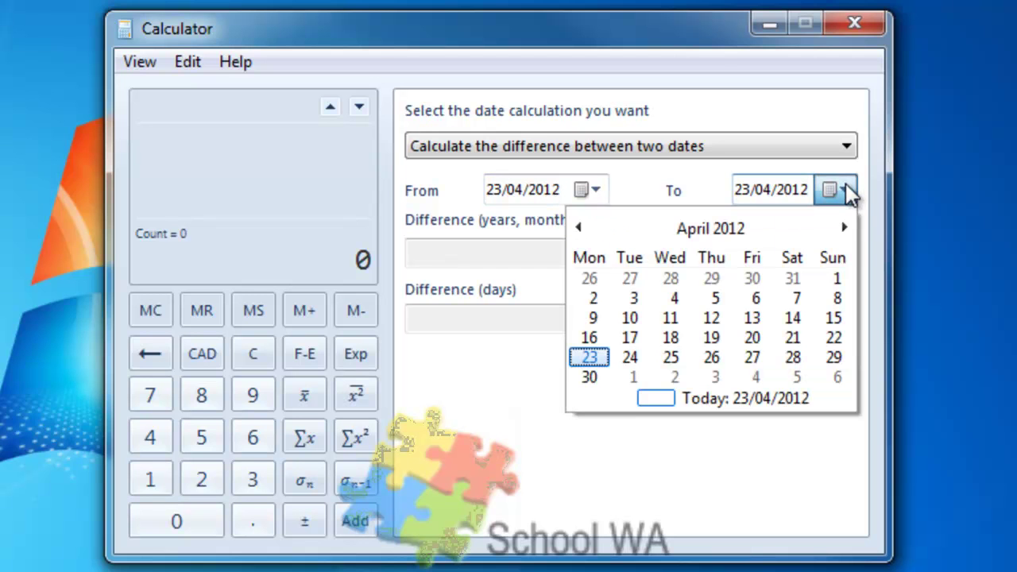
pyautogui.click(845, 226)
pyautogui.click(847, 226)
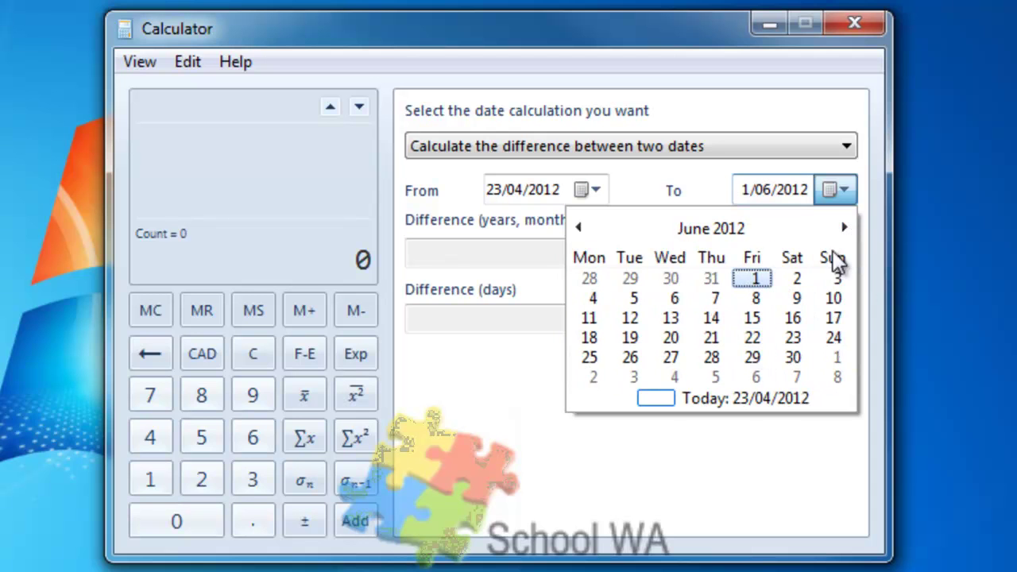
pyautogui.doubleClick(846, 227)
pyautogui.doubleClick(846, 227)
pyautogui.click(845, 228)
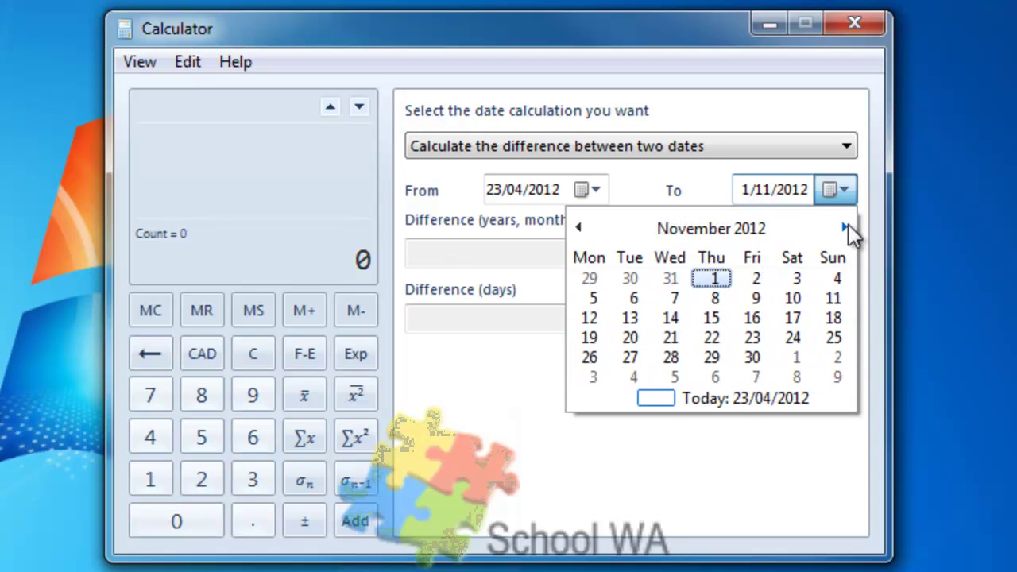
pyautogui.click(846, 227)
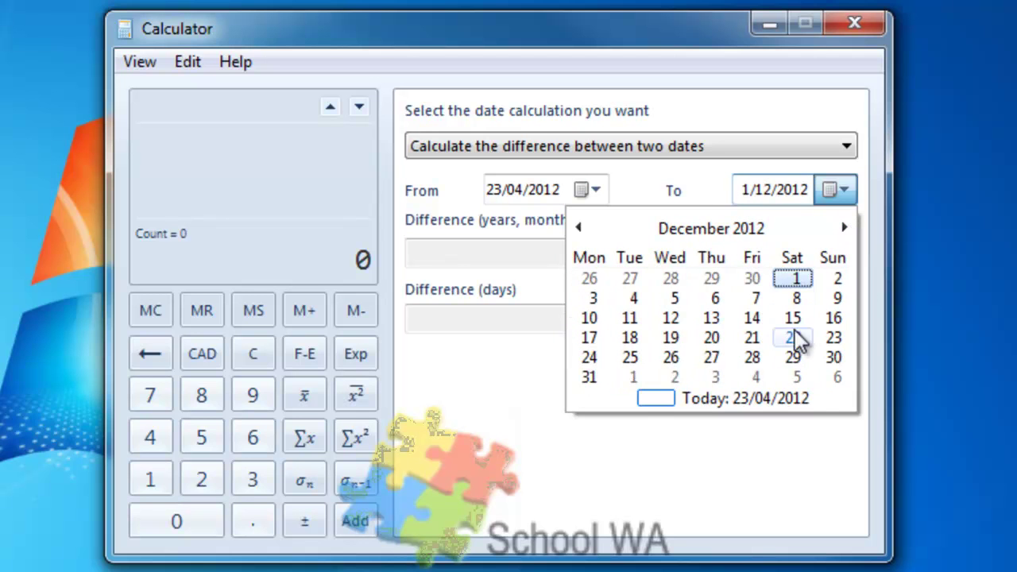
pyautogui.click(631, 359)
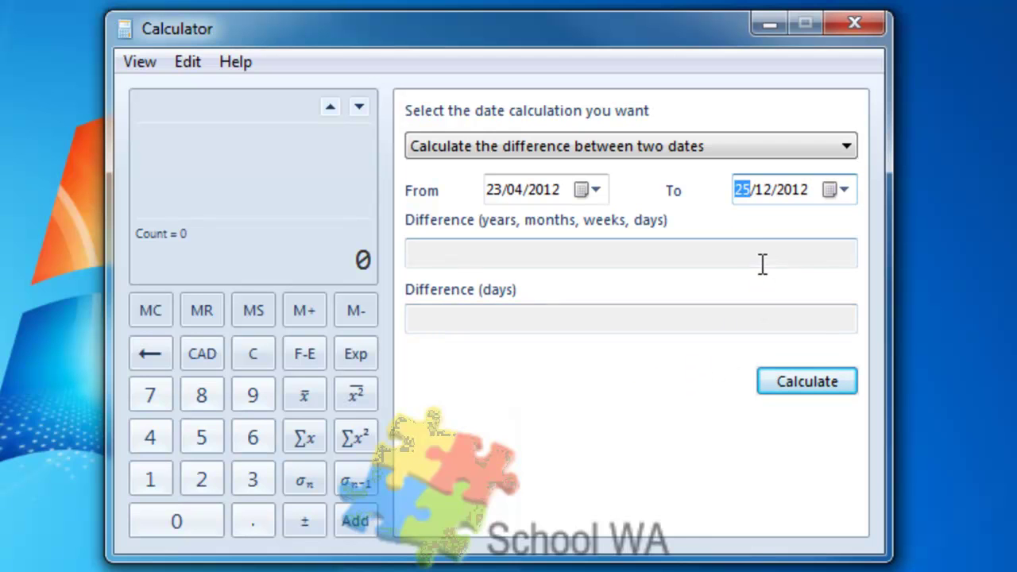
pyautogui.click(805, 379)
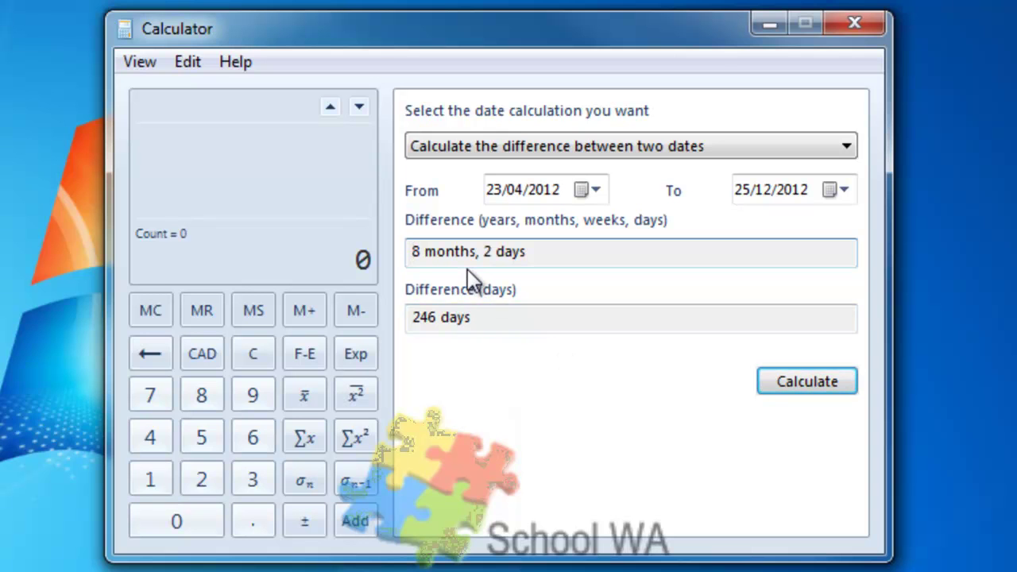
# - Review the available date calculation types and replace date calculation with the Mortgage worksheet
pyautogui.click(841, 147)
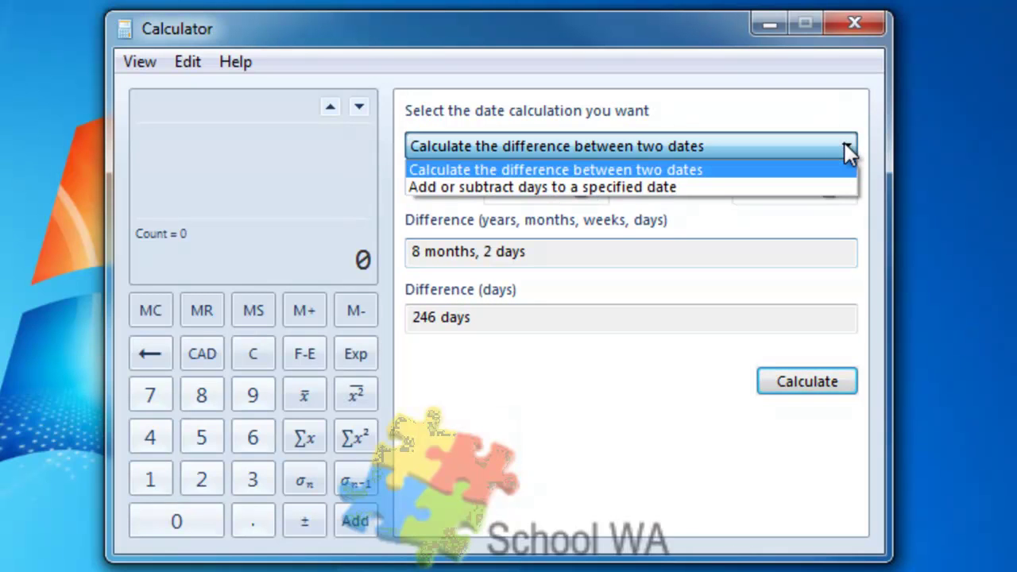
pyautogui.click(736, 113)
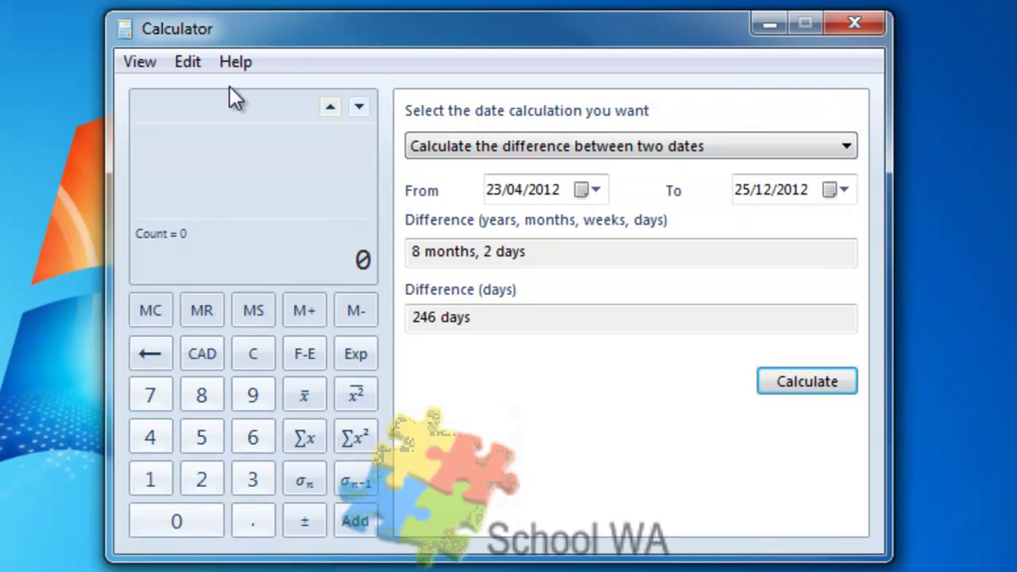
pyautogui.click(134, 63)
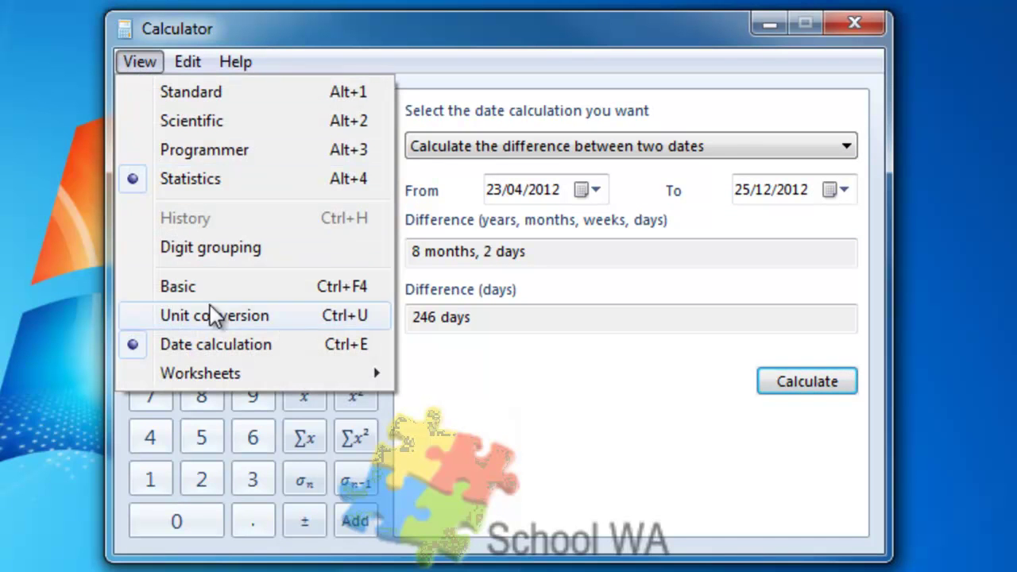
pyautogui.moveTo(237, 367)
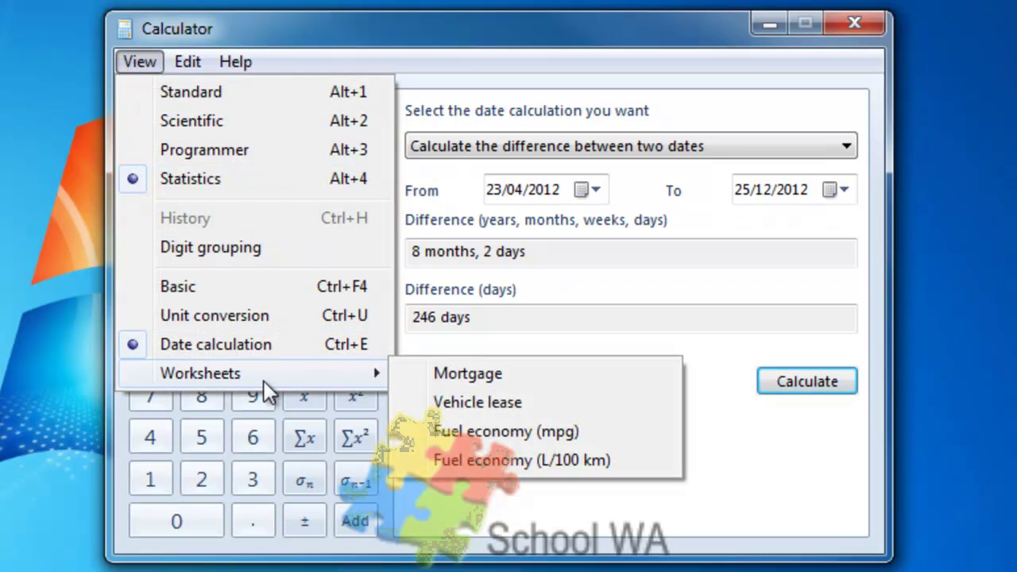
pyautogui.click(558, 373)
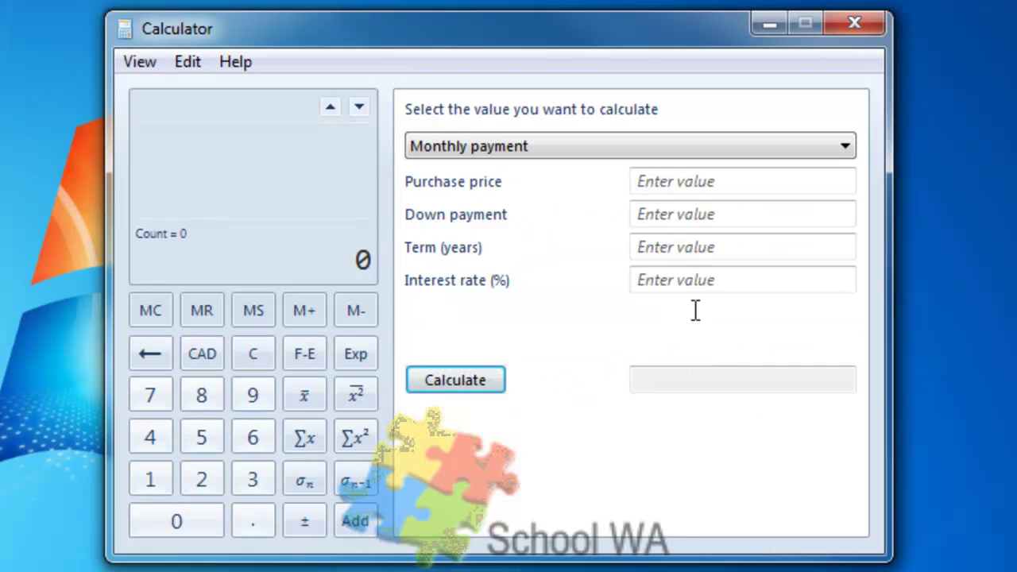
# - Enter a purchase price of 450000 and a down payment of 50000 in the mortgage worksheet
pyautogui.click(683, 179)
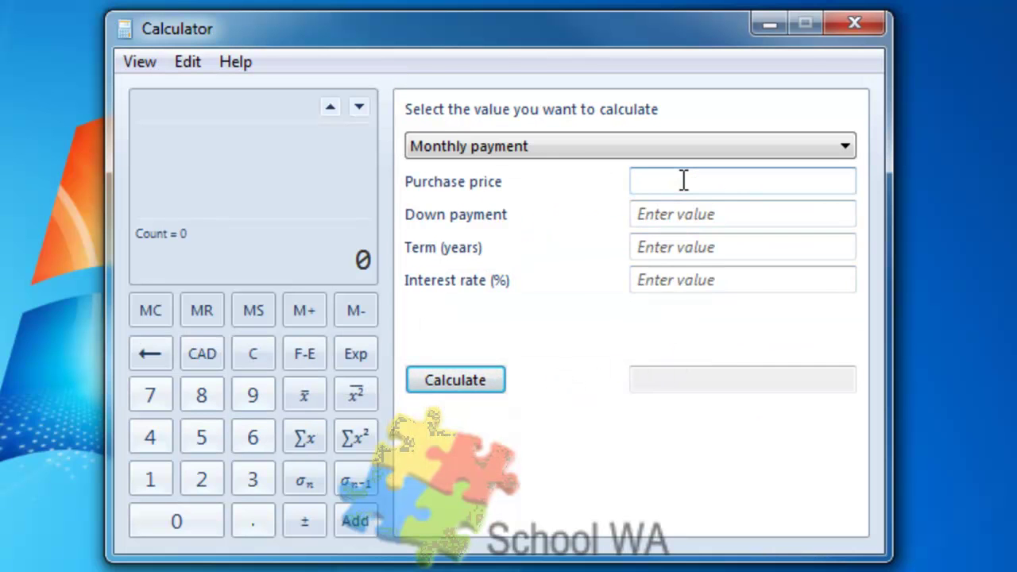
pyautogui.write('450000')
pyautogui.click(689, 217)
pyautogui.write('5')
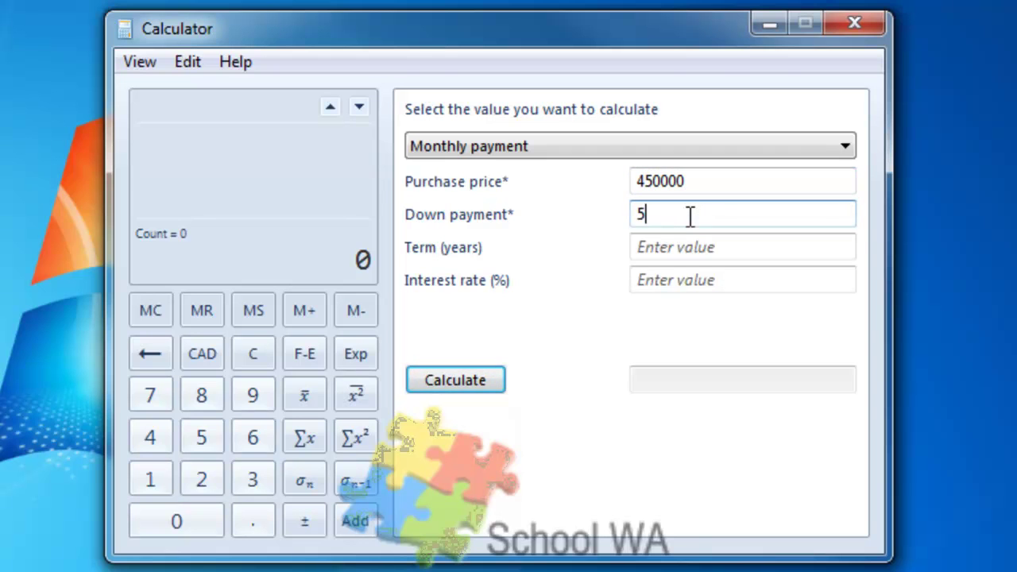
pyautogui.write('0000')
# - Set the mortgage term to 25 years and the interest rate to 7.0%, and calculate the monthly payment
pyautogui.click(680, 248)
pyautogui.write('25')
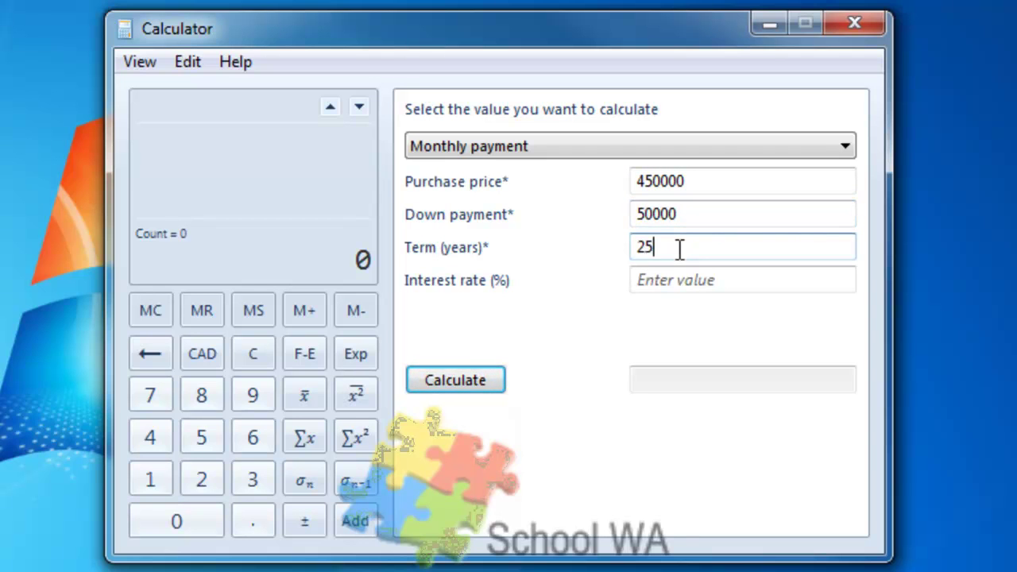
pyautogui.click(664, 284)
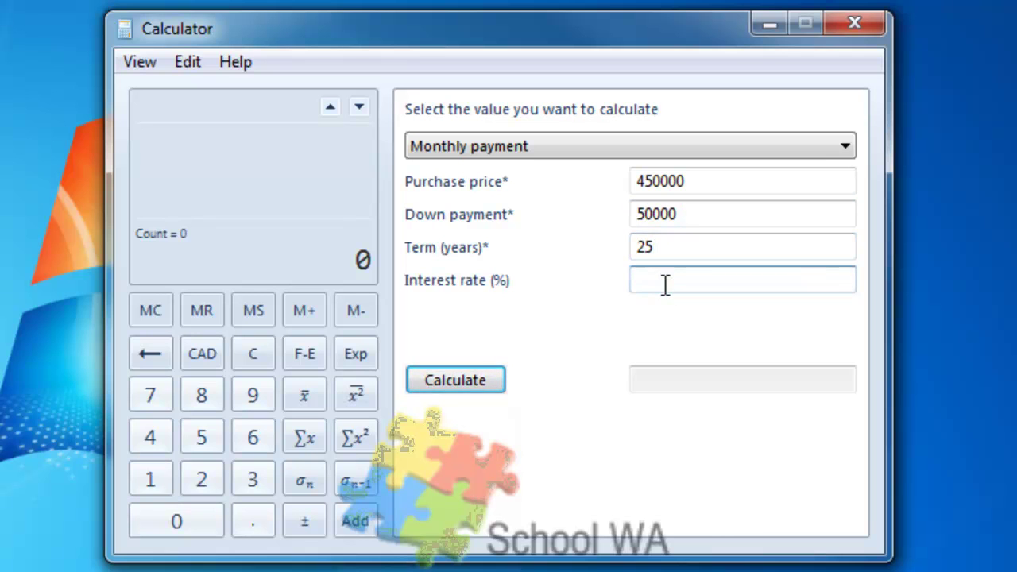
pyautogui.write('7.0')
pyautogui.click(457, 376)
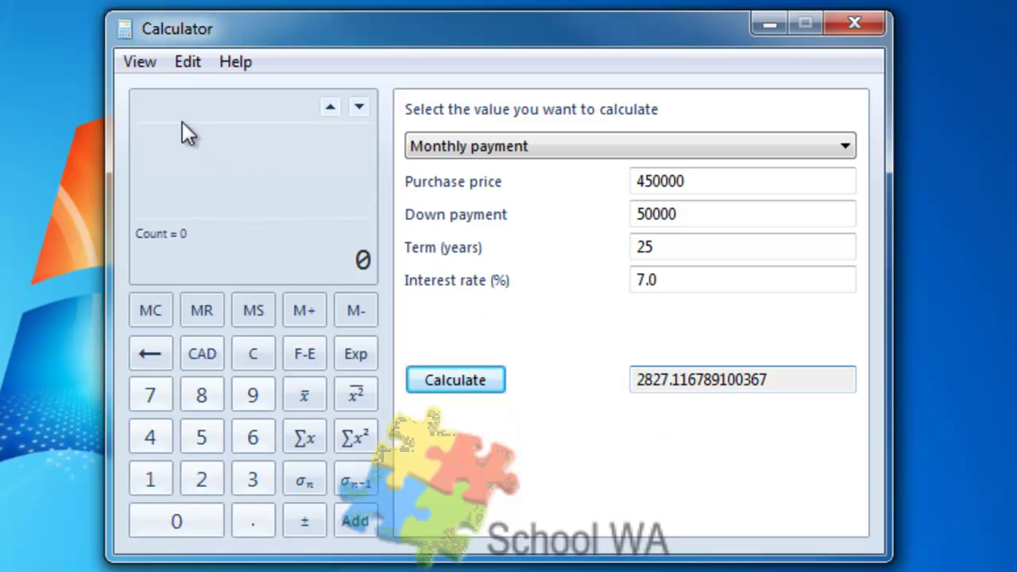
# - Return the calculator to Standard mode and restore the Basic view without the mortgage worksheet
pyautogui.click(140, 62)
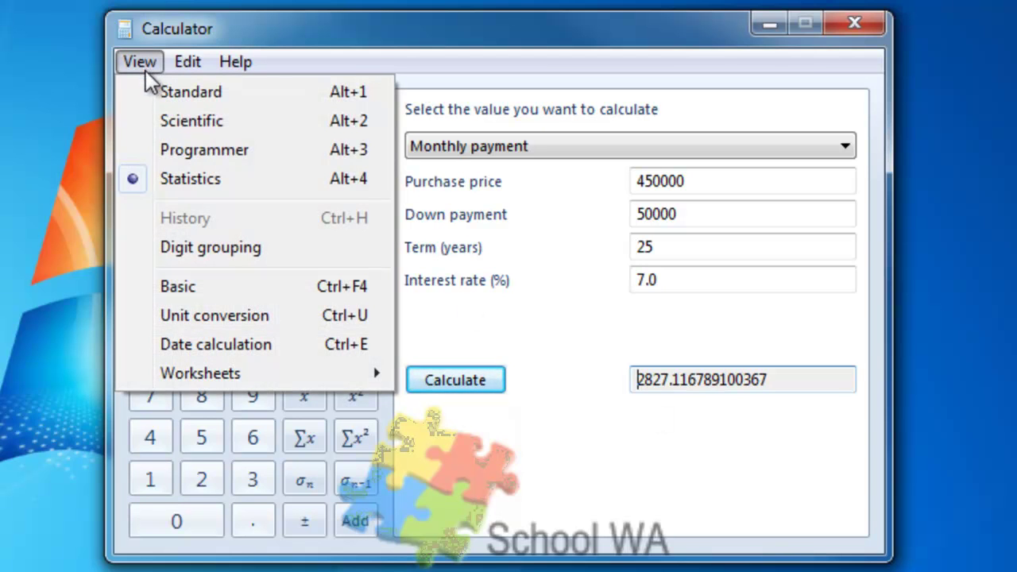
pyautogui.click(144, 90)
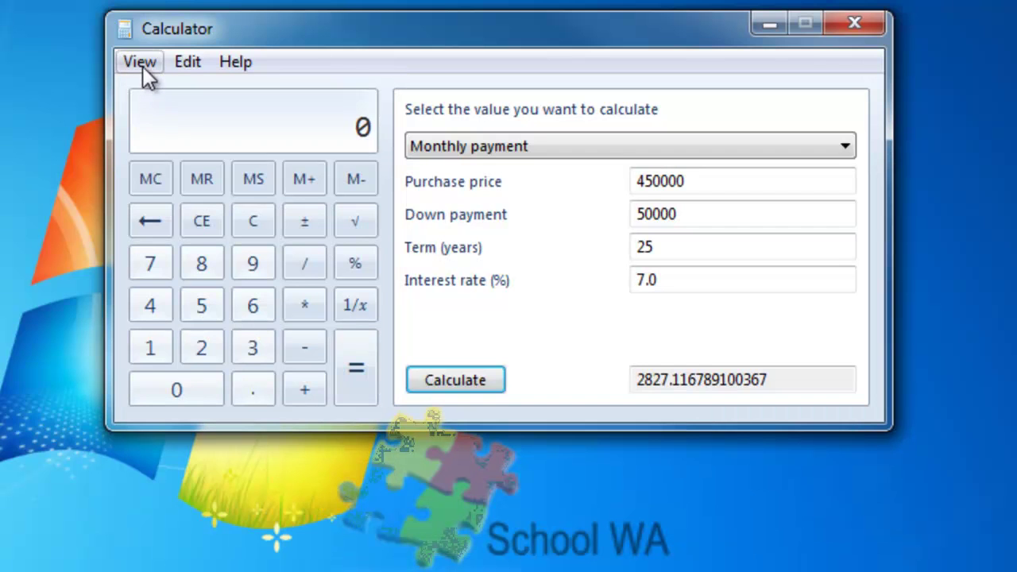
pyautogui.click(144, 65)
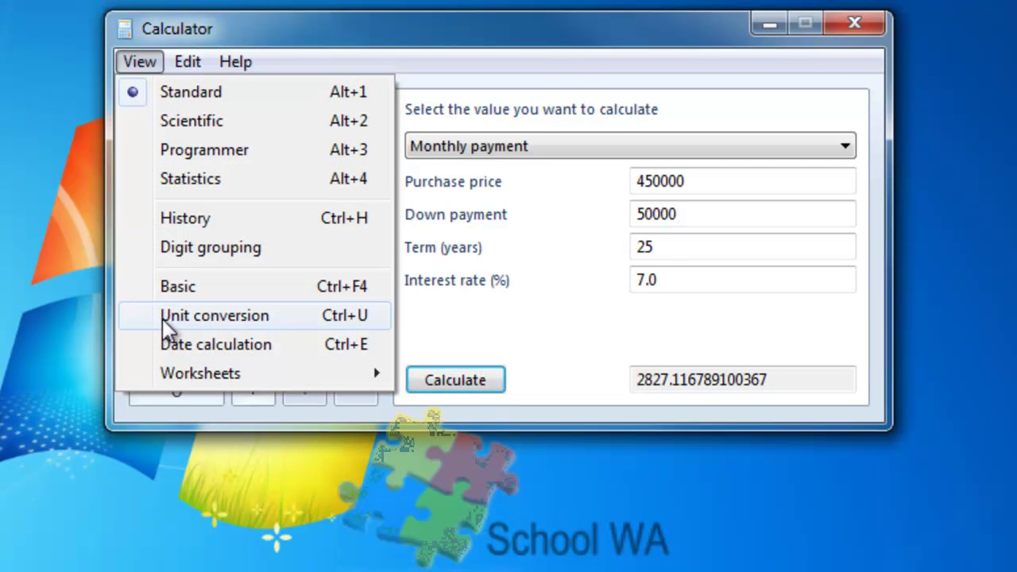
pyautogui.moveTo(182, 379)
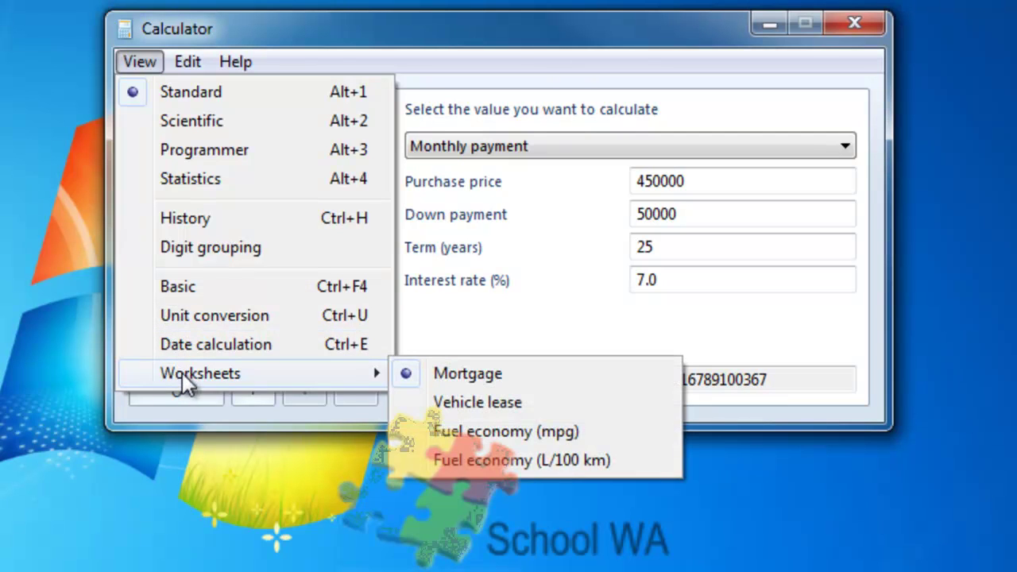
pyautogui.click(188, 288)
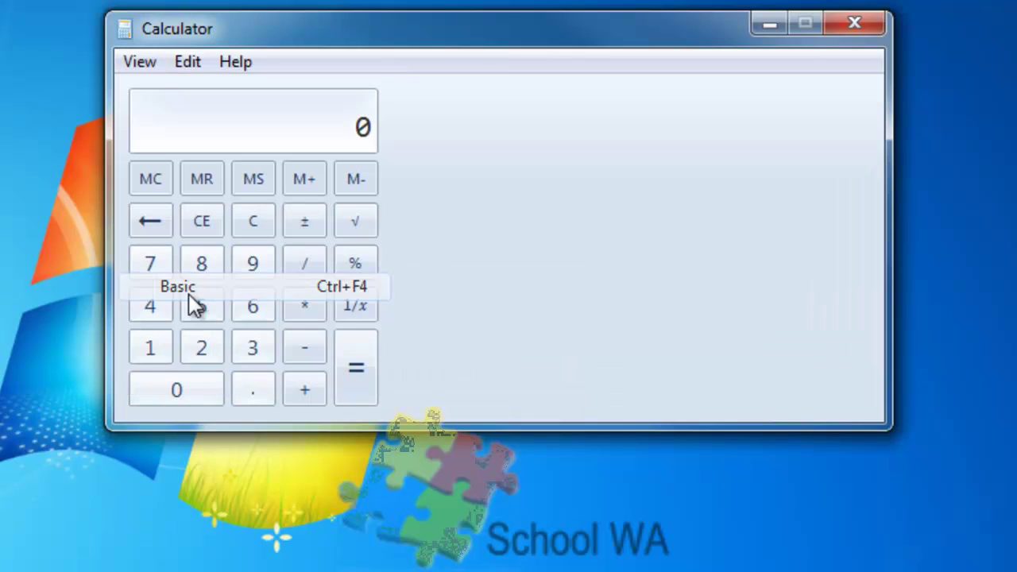